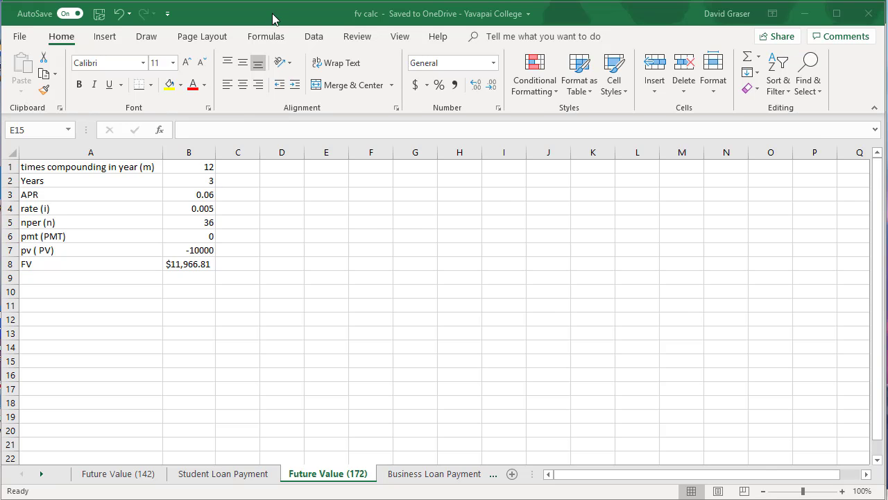
Step: In a new blank workbook, label cell A1 "times compounding in year (m)" and widen column A to fit the text
key(ctrl+n)
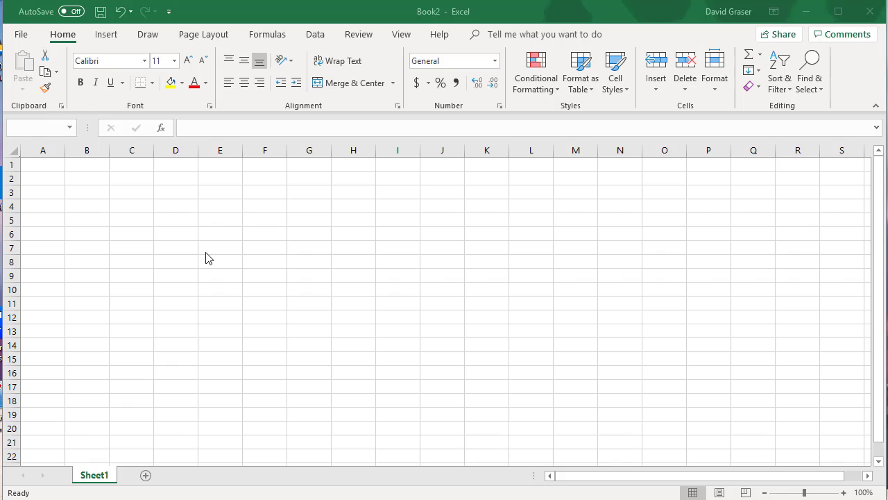
click(40, 168)
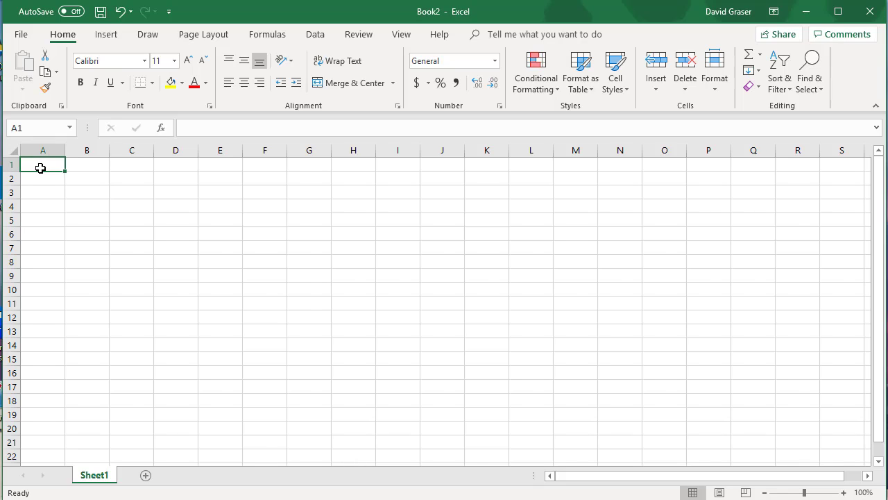
text(times)
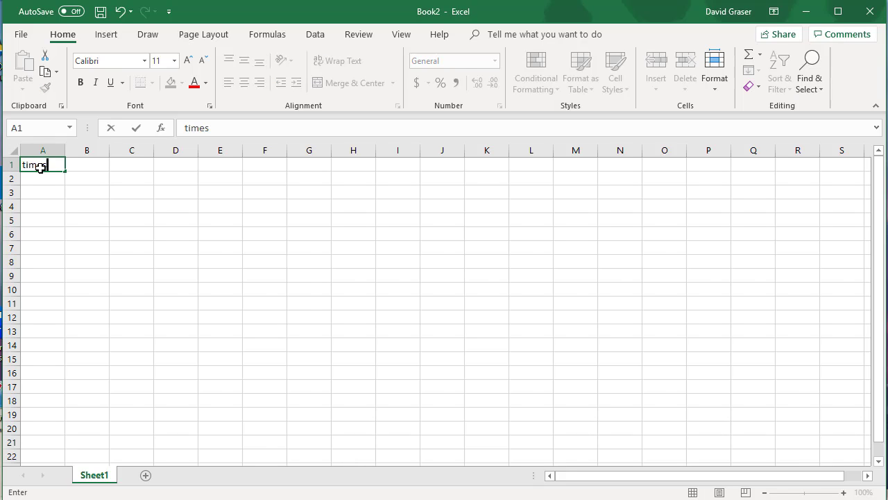
text( compou)
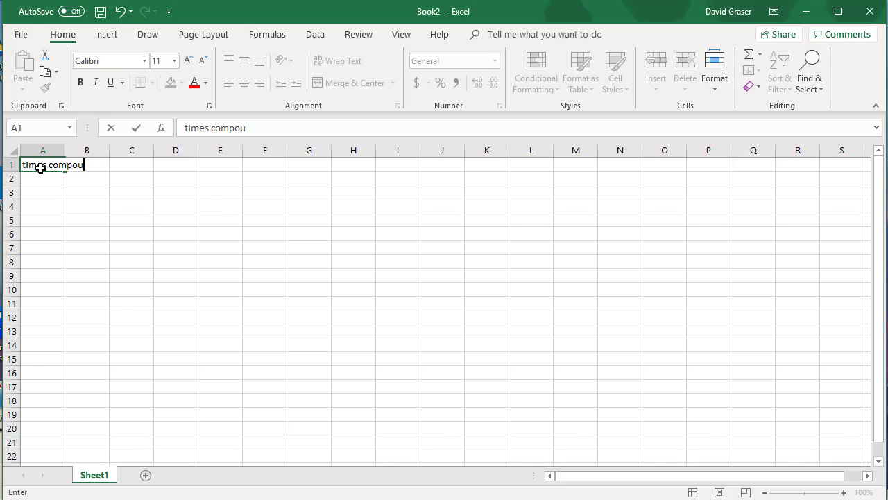
text(nding in)
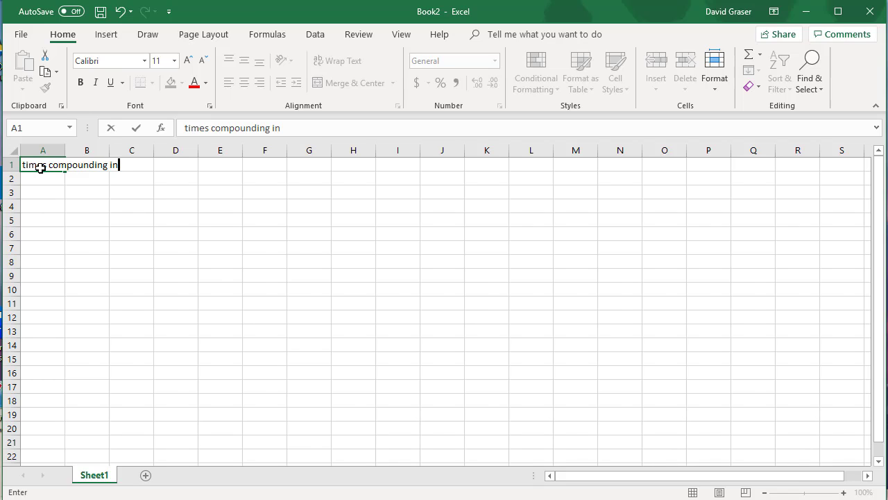
text( year (m))
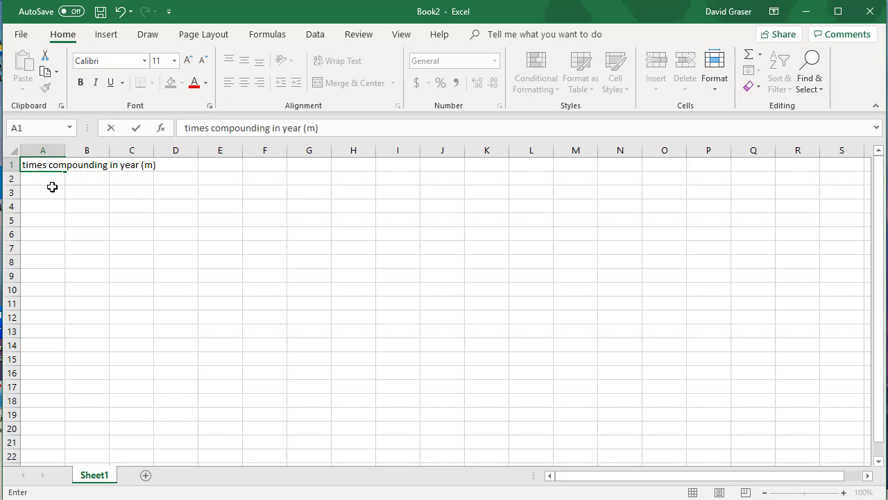
click(49, 181)
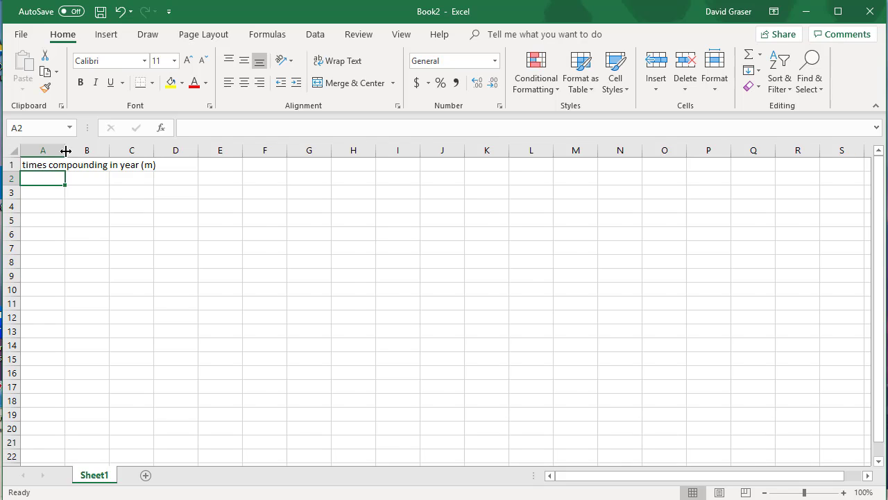
drag(65, 150, 175, 155)
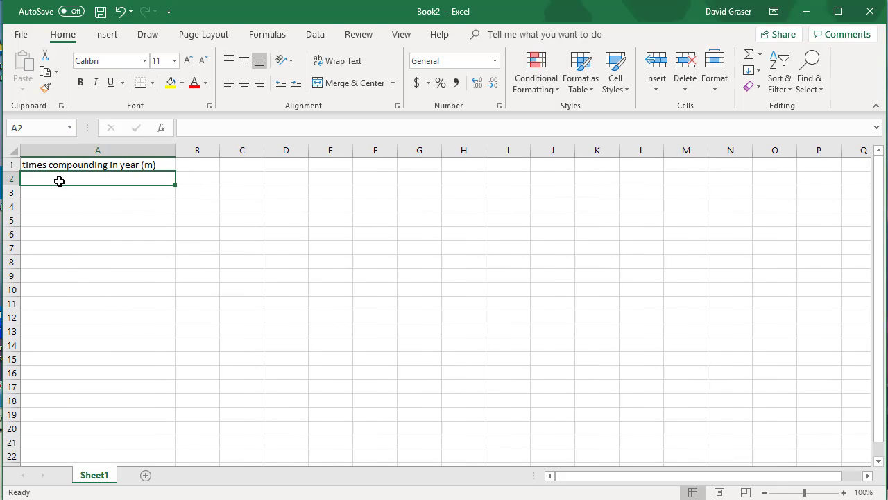
Step: Enter the labels "Years" in A2, "APR" in A3 and "rate (i)" in A4
text(Years)
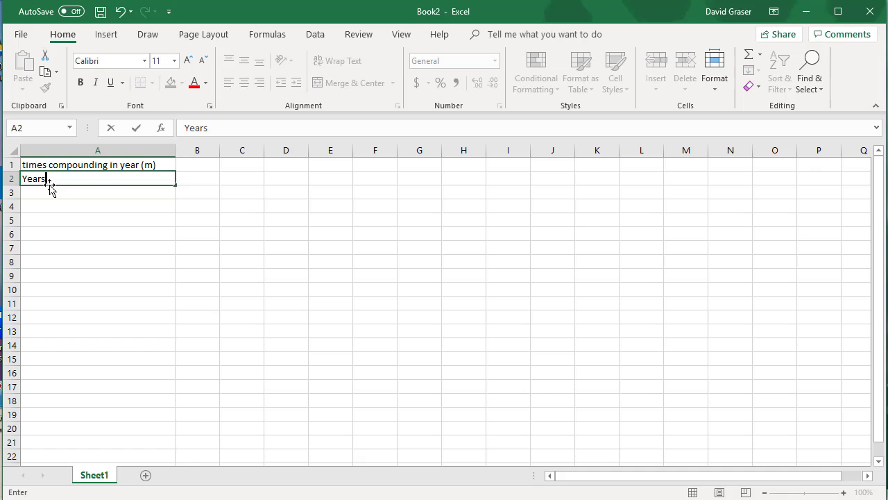
click(46, 193)
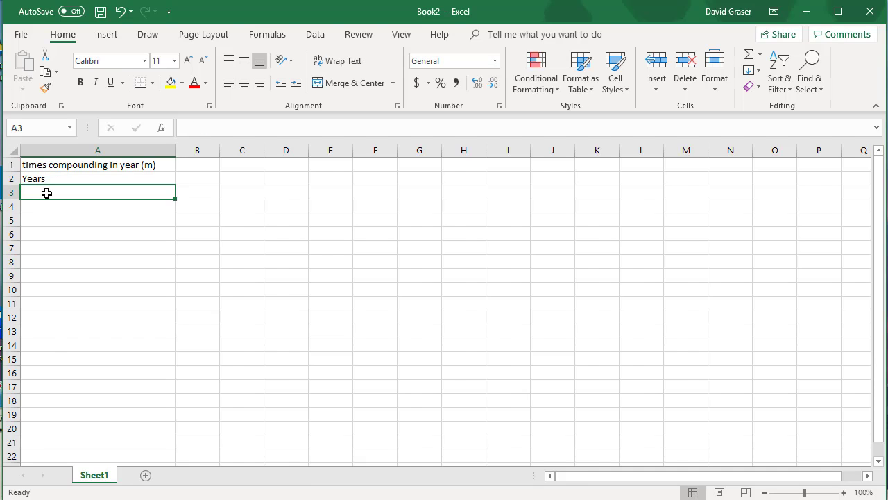
text(APR)
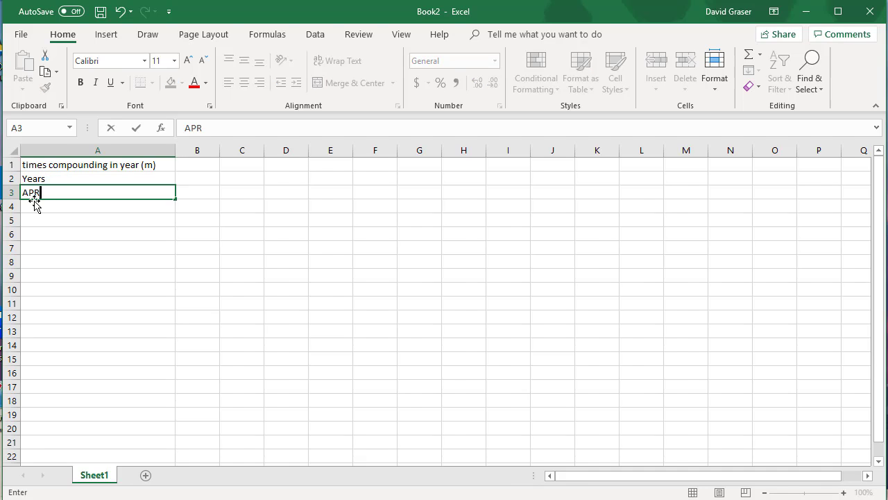
click(32, 206)
text(rate)
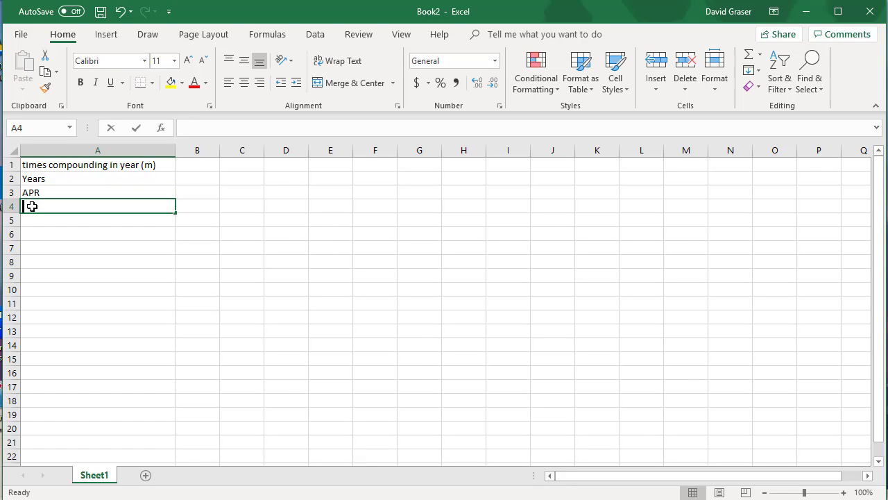
text( (i))
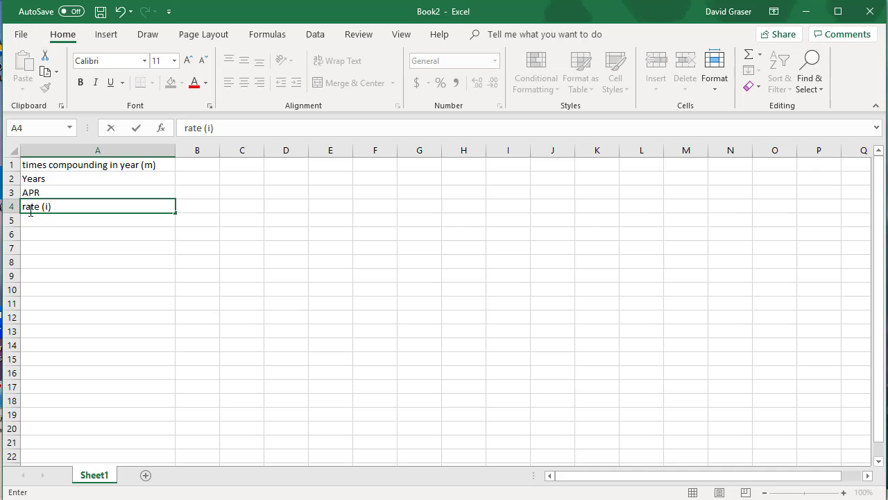
Step: Enter the labels "nper (n)" in A5 and "pmt (PMT)" in A6
click(40, 222)
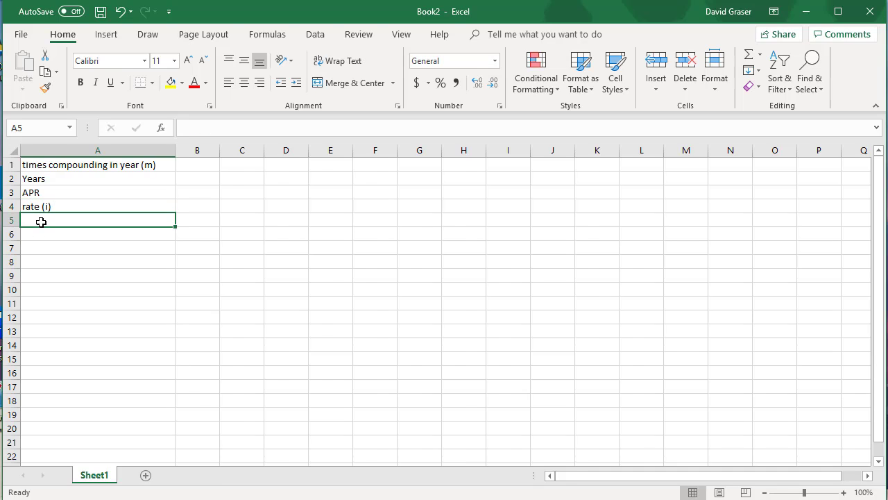
text(npe)
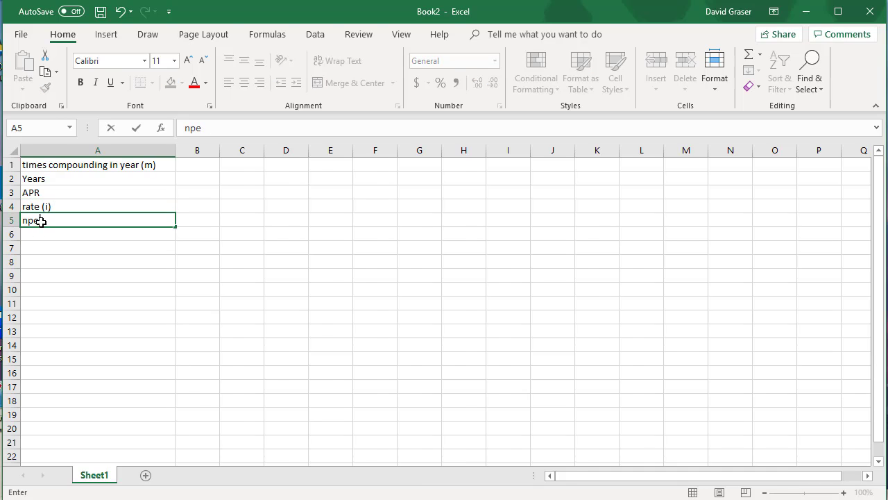
text(r (n))
click(39, 234)
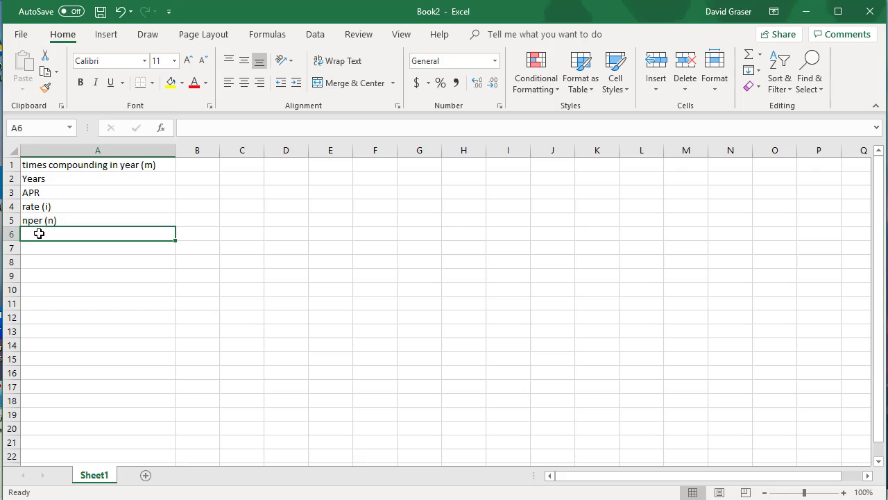
text(pmt)
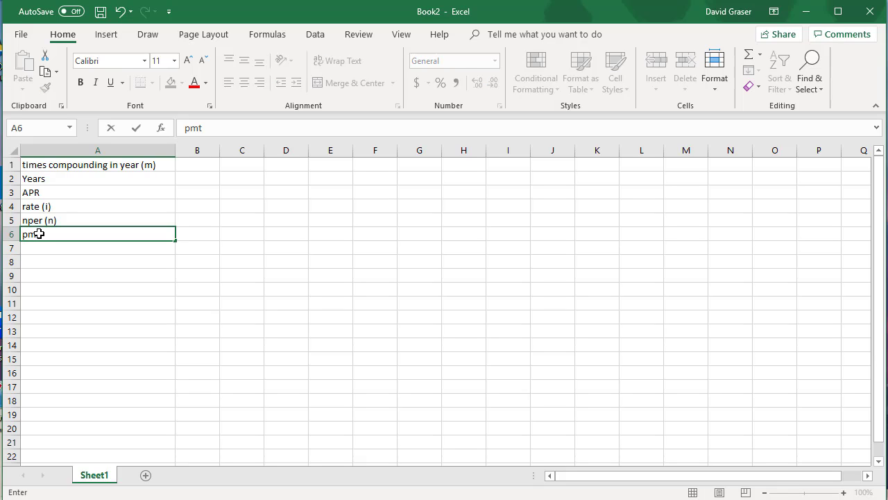
text( (PMT))
Step: Enter the labels "pv (PV)" in A7 and "FV" in A8
click(38, 248)
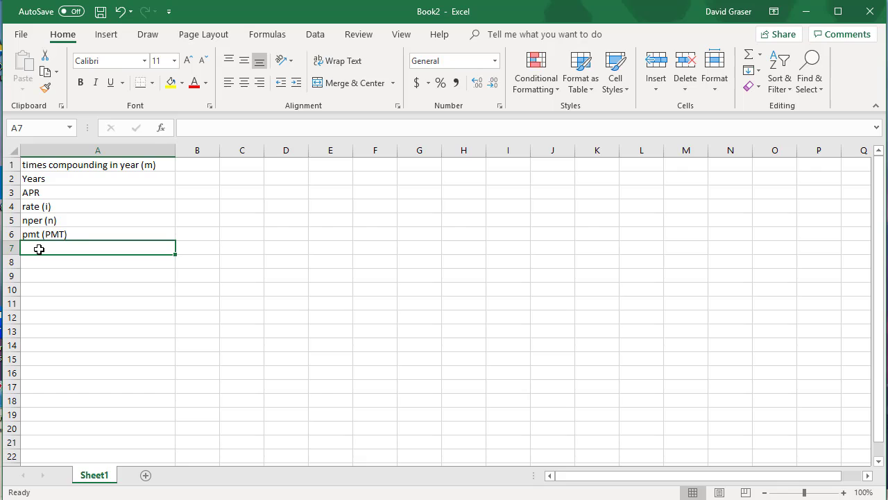
text(pv ()
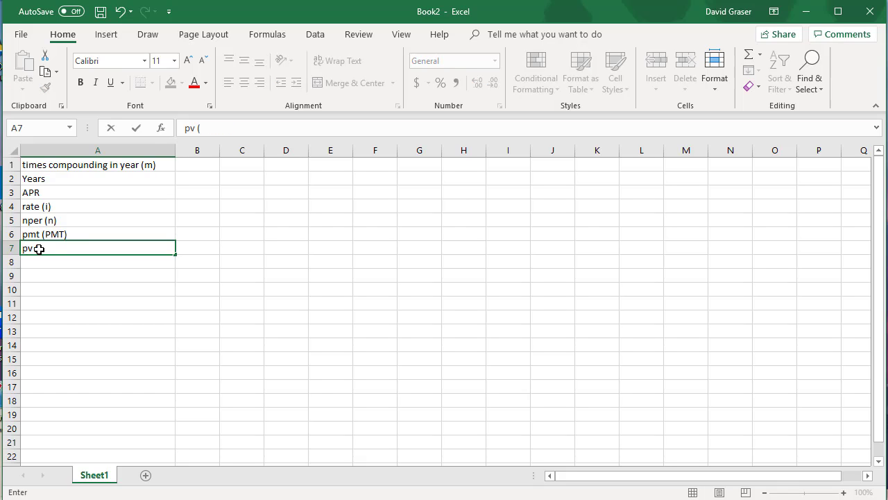
text(PV))
click(39, 261)
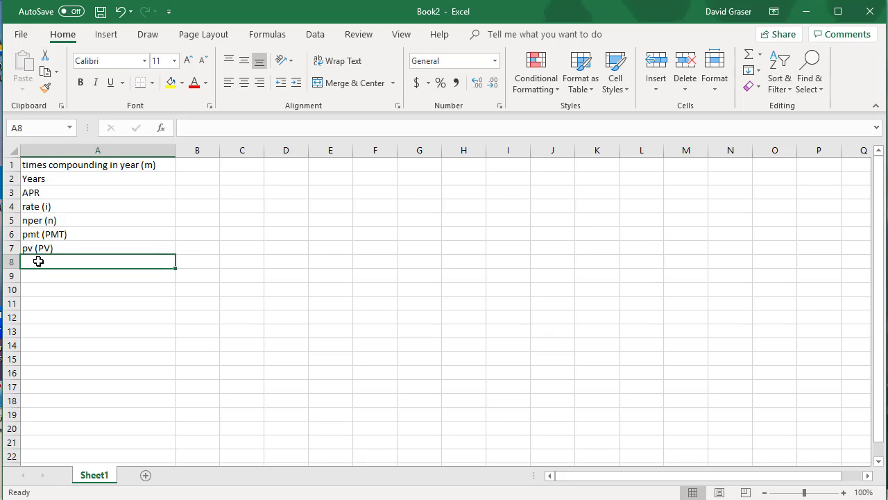
text(FV)
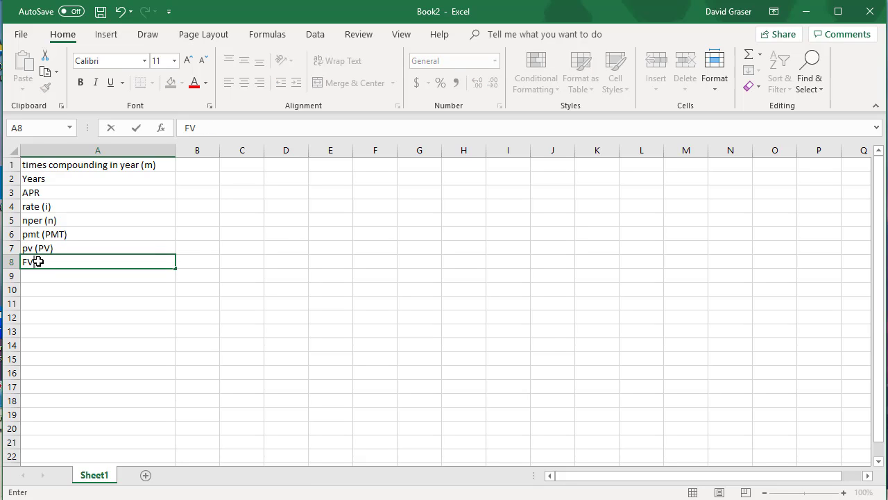
click(81, 298)
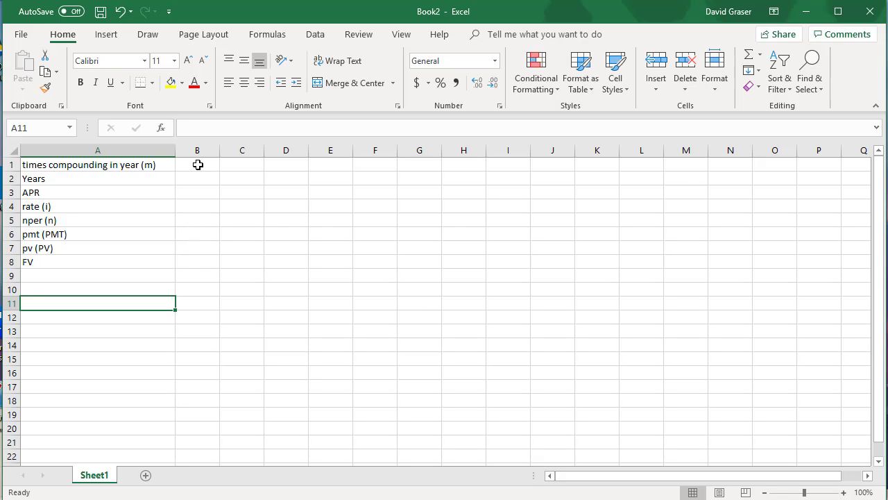
Step: Fill in the known inputs: 12 compoundings in B1, 3 years in B2 and an APR of 0.06 in B3
click(198, 165)
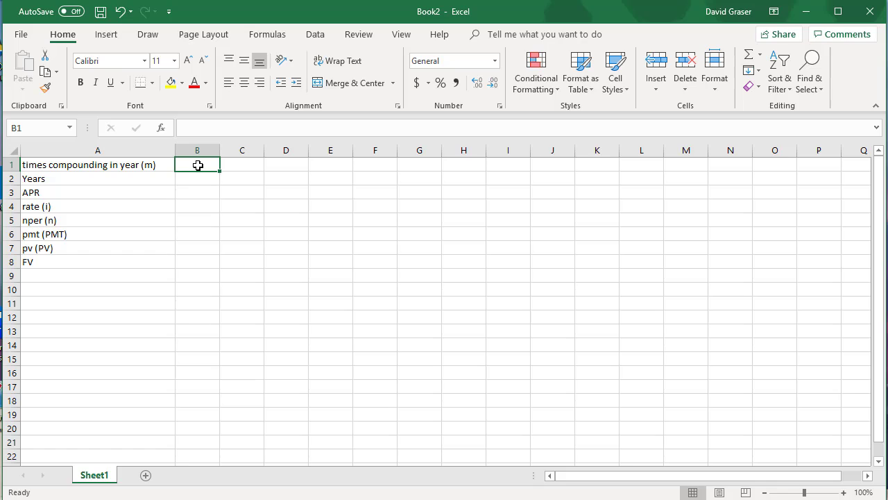
text(12)
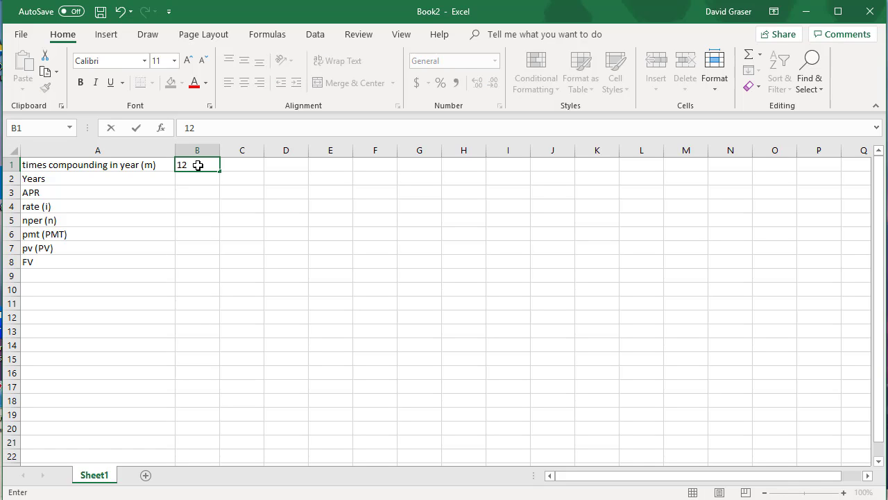
key(Return)
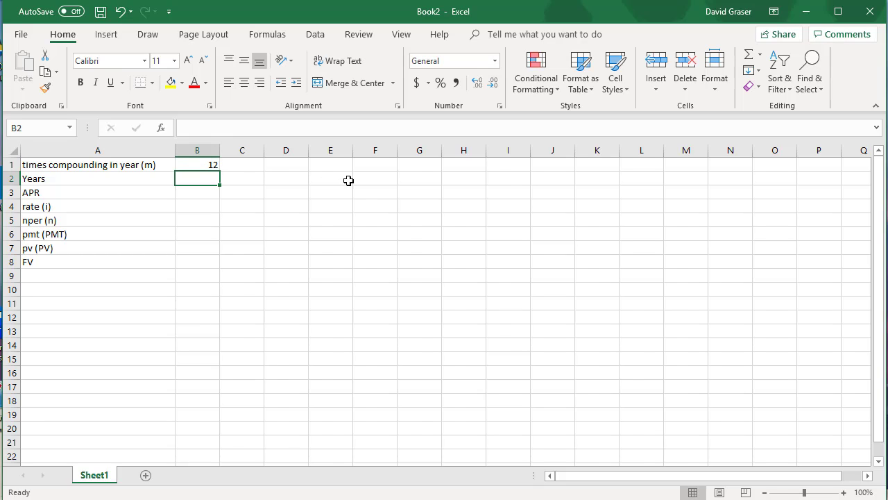
text(3)
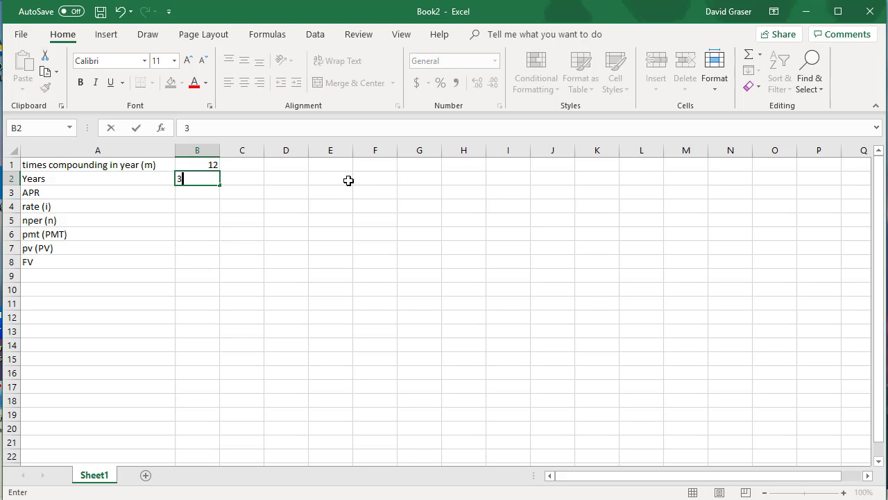
key(Return)
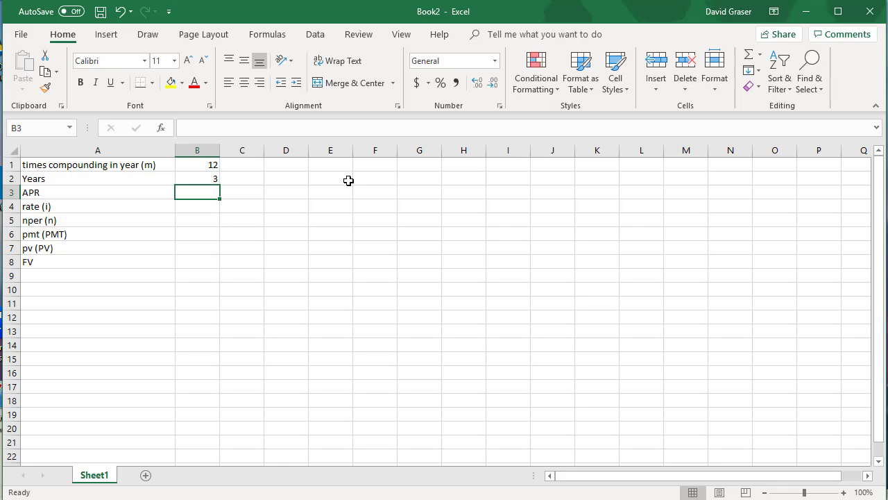
text(0.06)
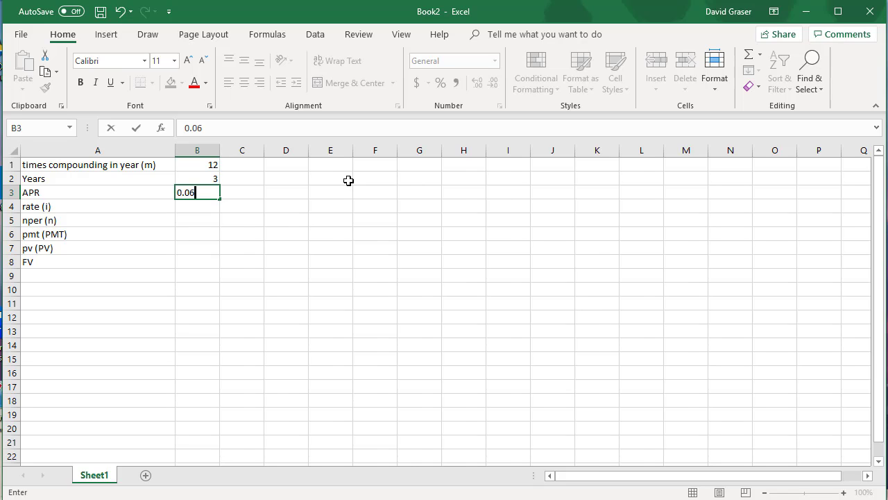
key(Return)
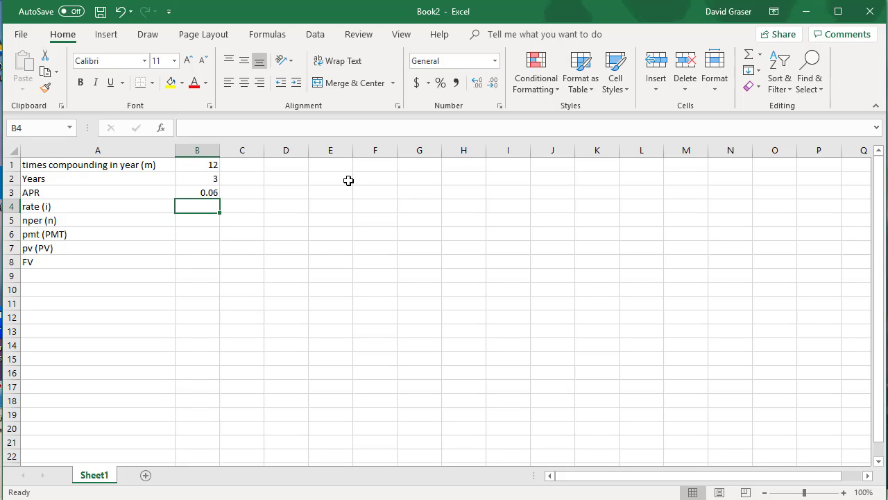
Step: Calculate the periodic rate in B4 by dividing the APR by the yearly compoundings with =B3/B1
text(=)
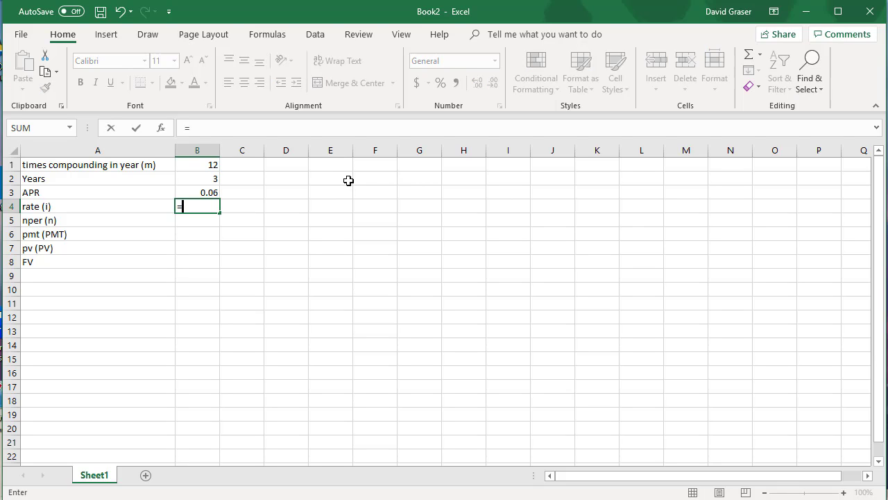
click(212, 193)
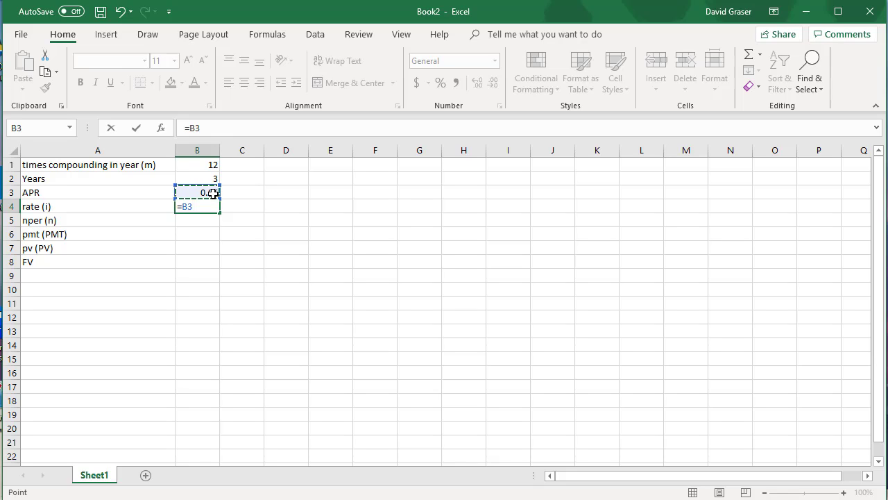
text(/)
click(211, 165)
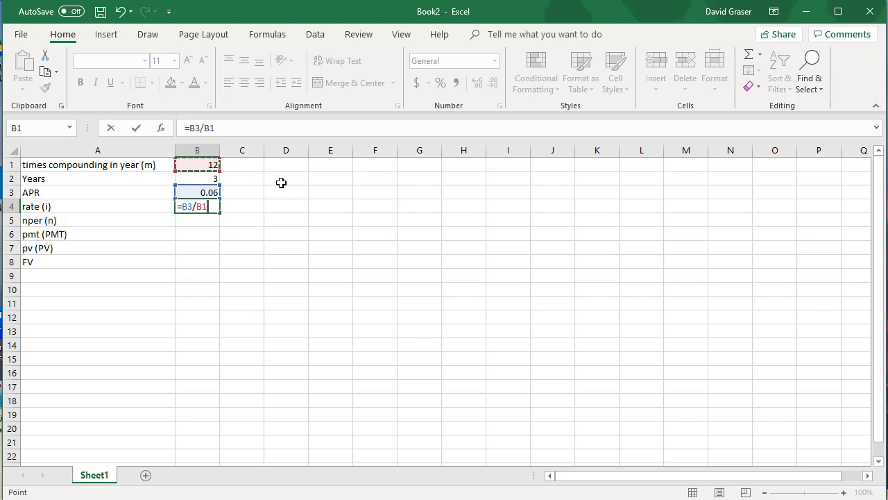
key(Return)
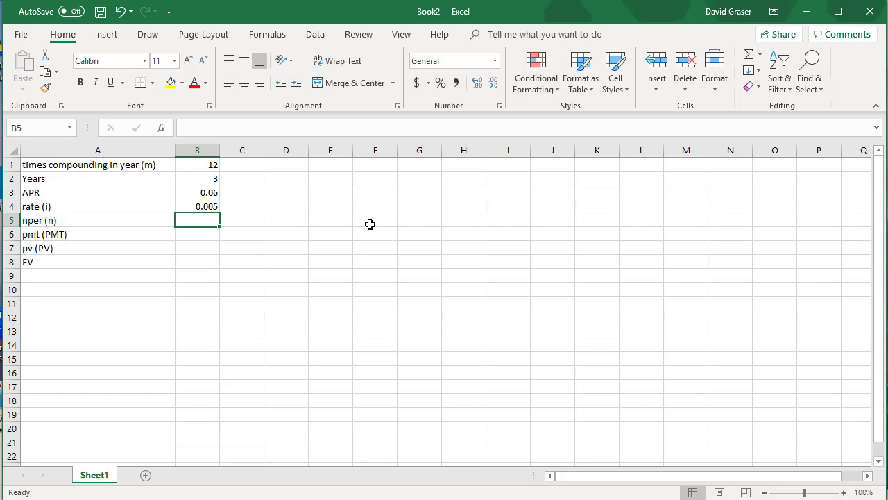
Step: Calculate the number of periods in B5 by multiplying the years by the yearly compoundings with =B2*B1
text(=)
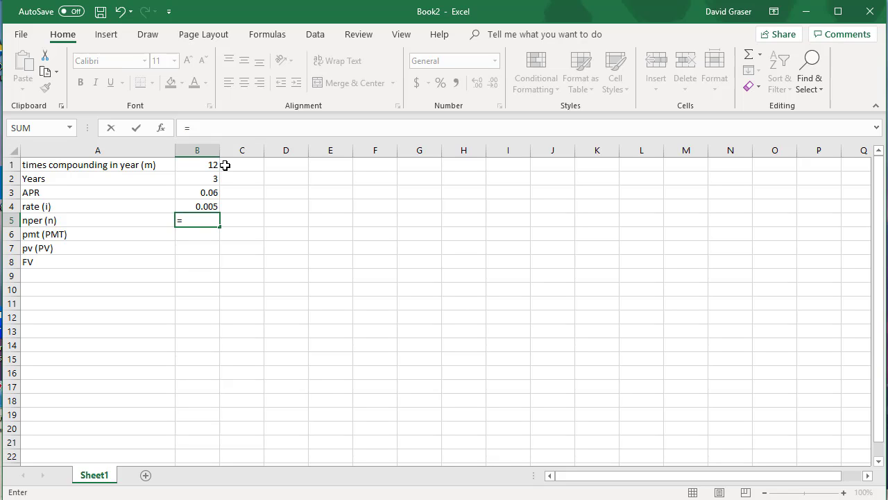
click(207, 180)
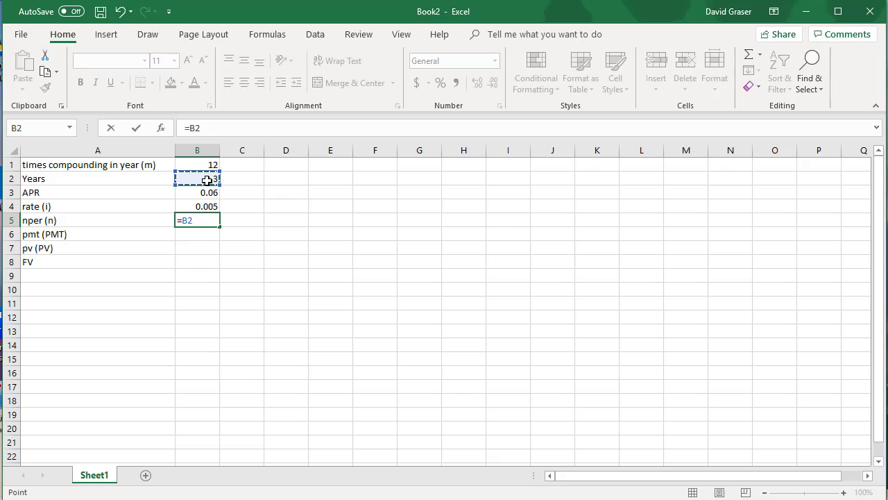
text(*)
click(205, 163)
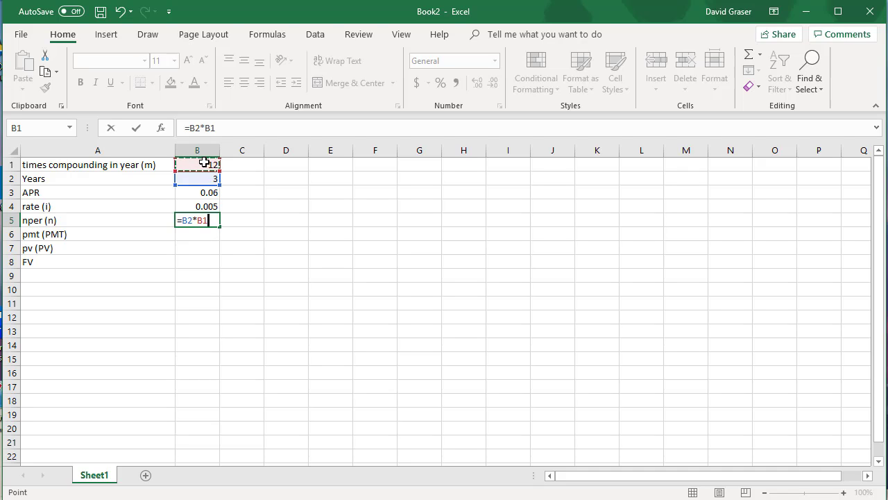
key(Return)
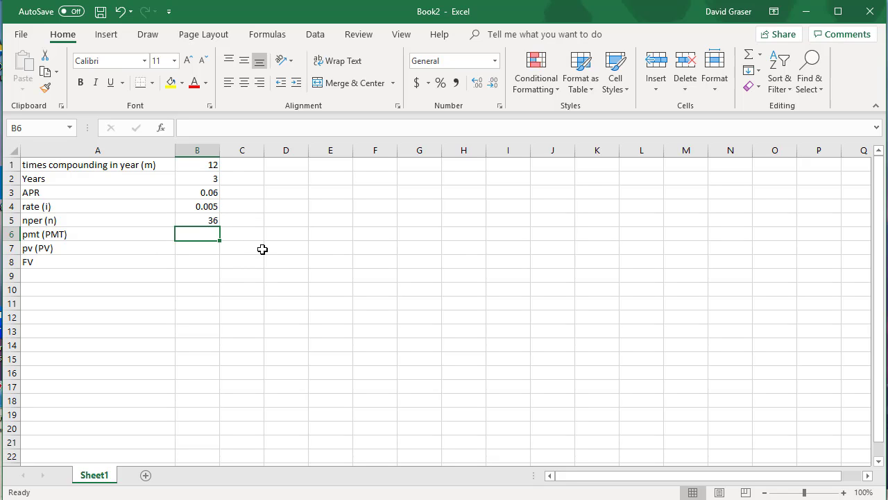
Step: Enter a payment of 0 in B6 and a present value of -10000 in B7
key(Down)
click(203, 230)
key(Down)
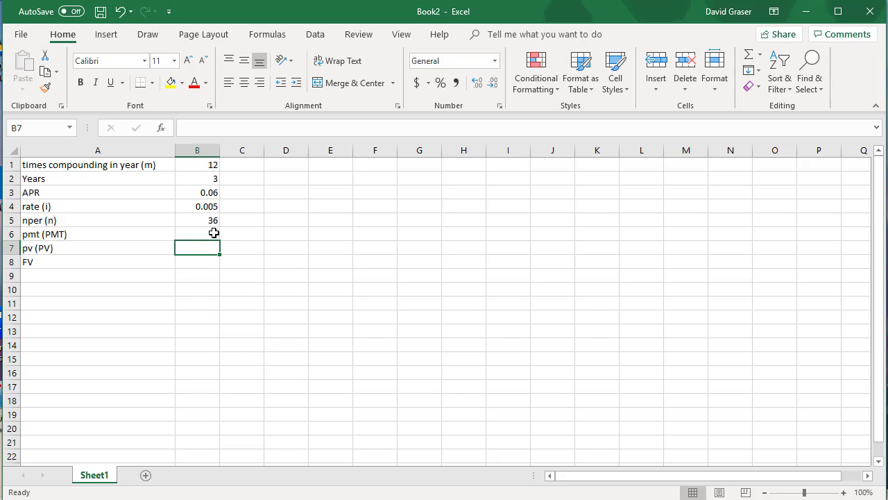
click(216, 232)
text(0)
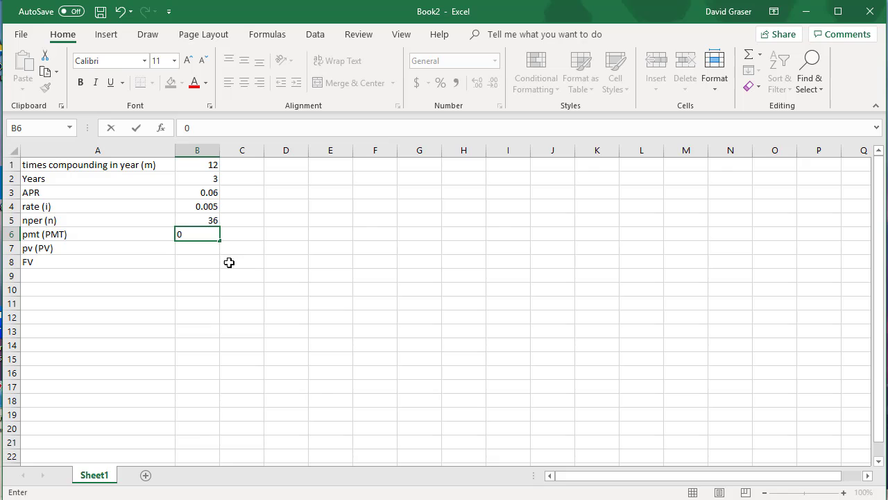
key(Return)
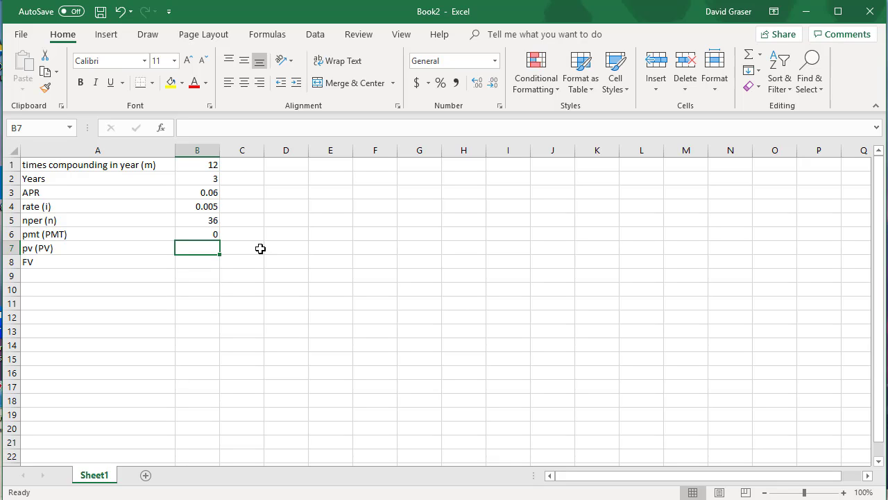
text(-)
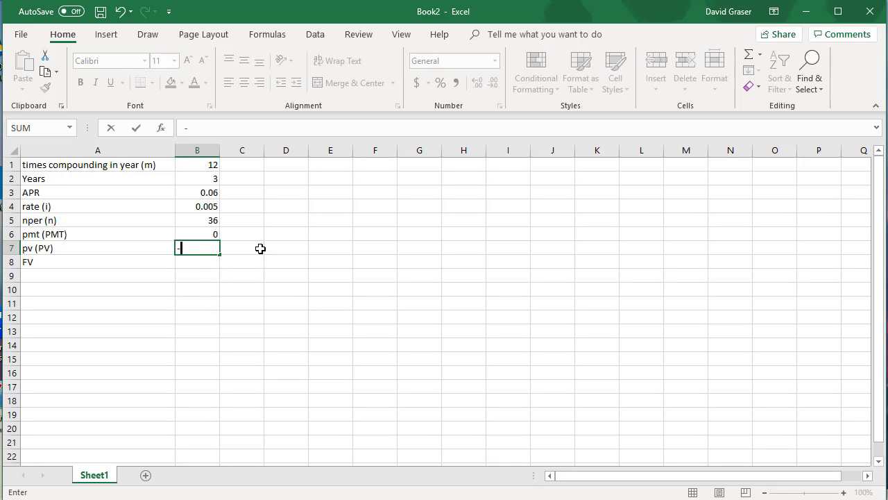
text(10000)
key(Return)
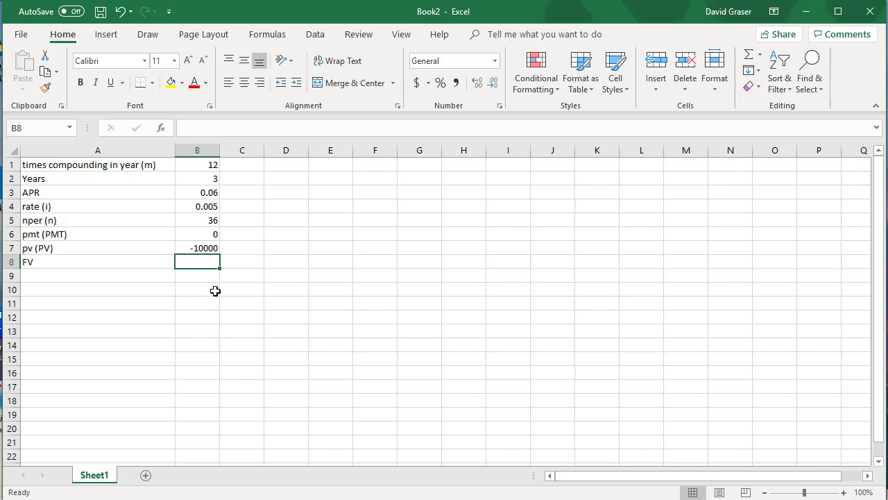
Step: Calculate the future value in B8 from the rate, periods, payment and present value with =FV(B4,B5,B6,B7)
text(=)
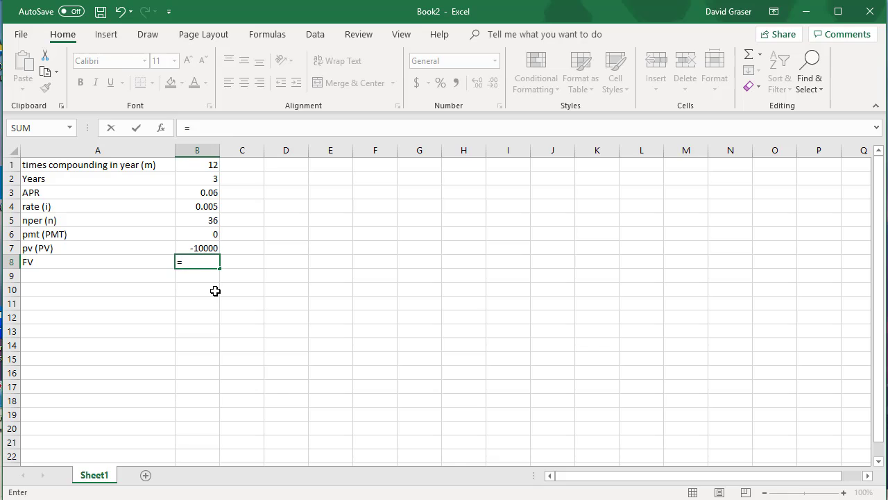
text(FV)
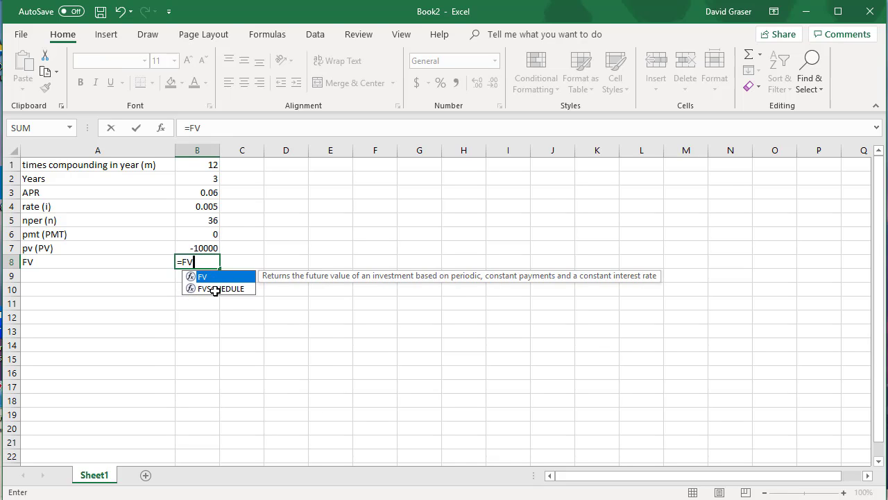
text(()
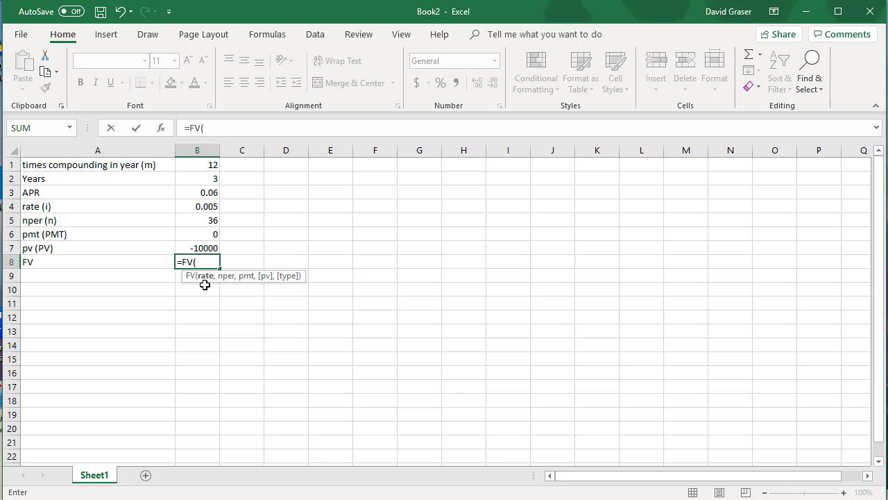
click(207, 206)
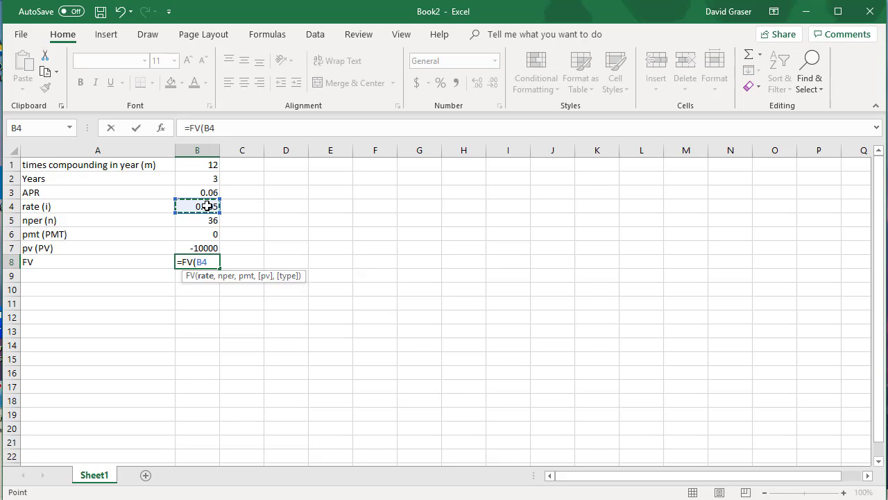
text(,)
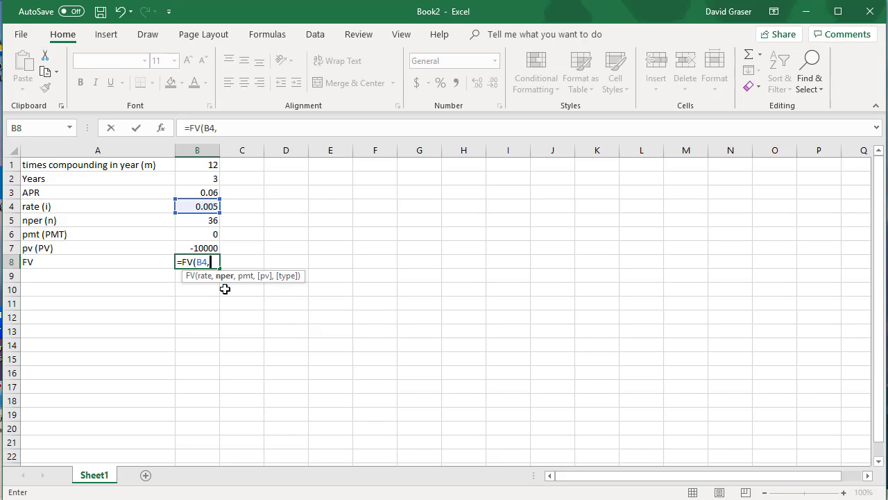
click(212, 220)
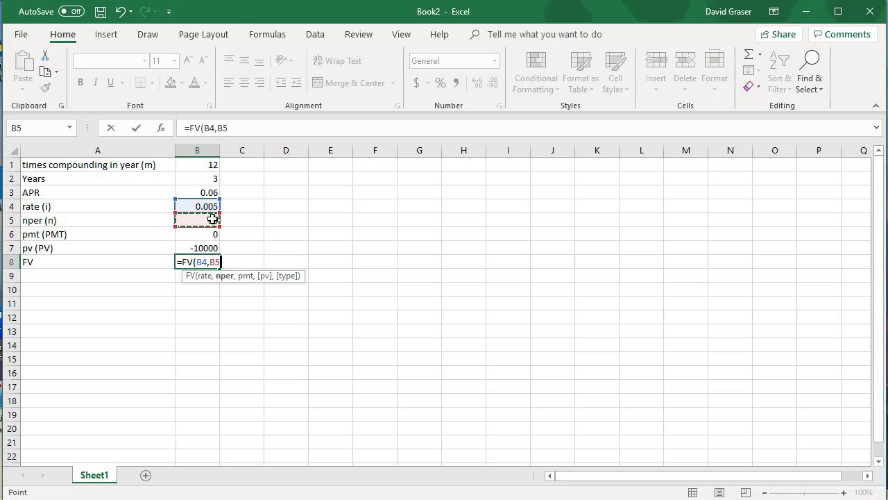
text(,)
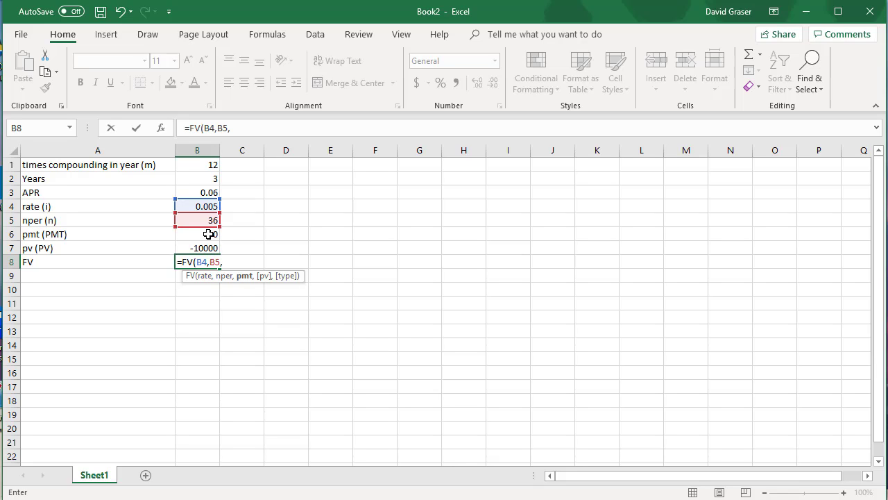
click(208, 234)
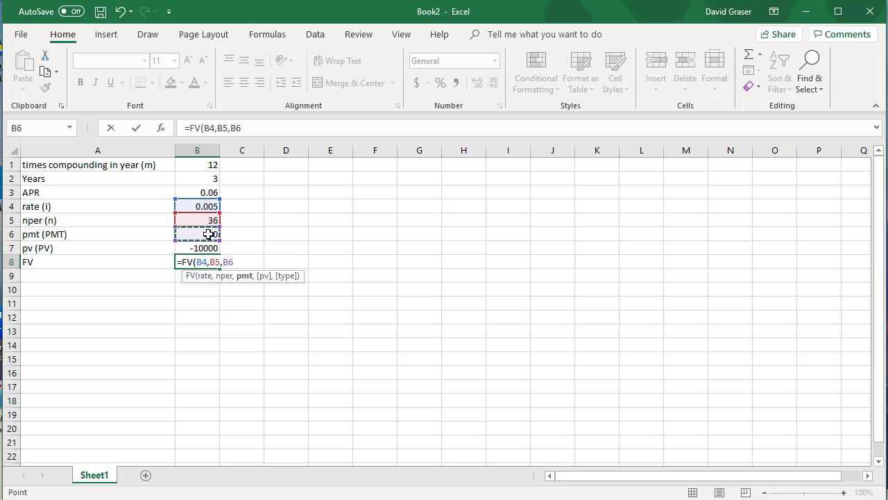
text(,)
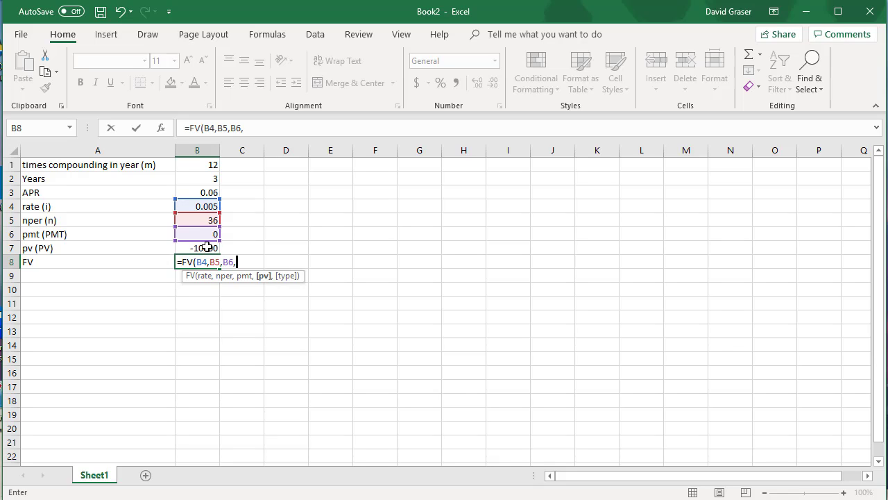
click(207, 246)
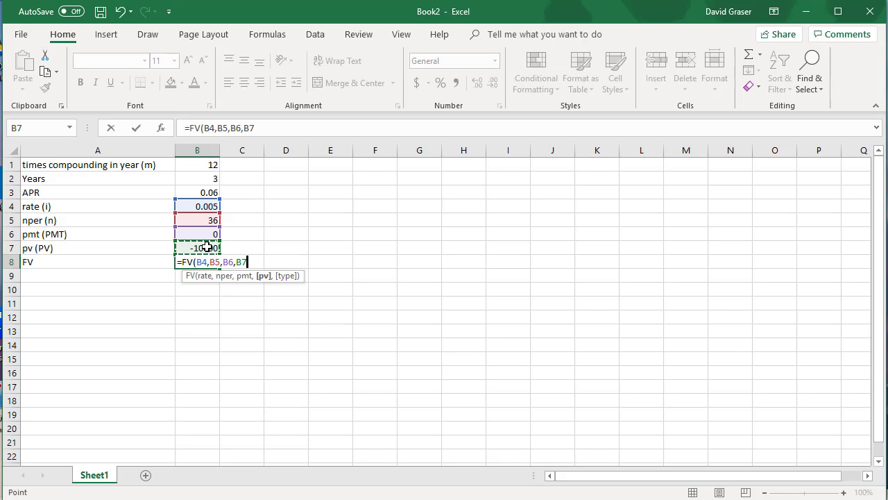
text())
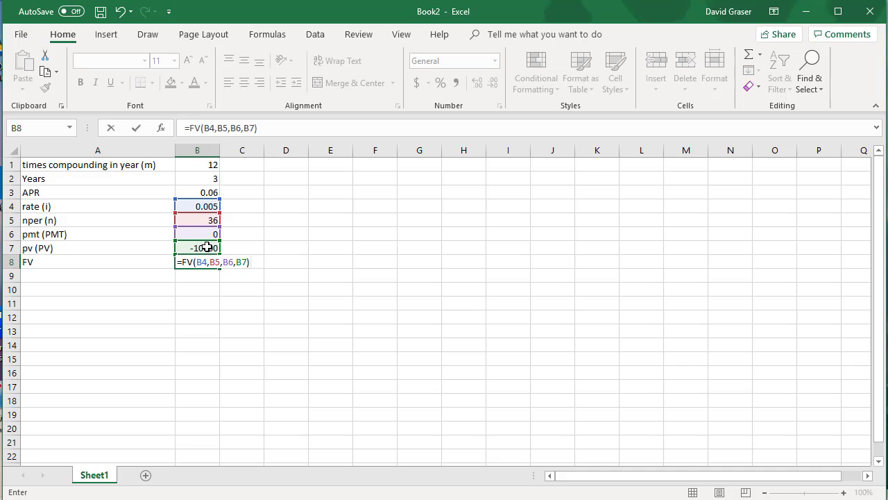
key(Return)
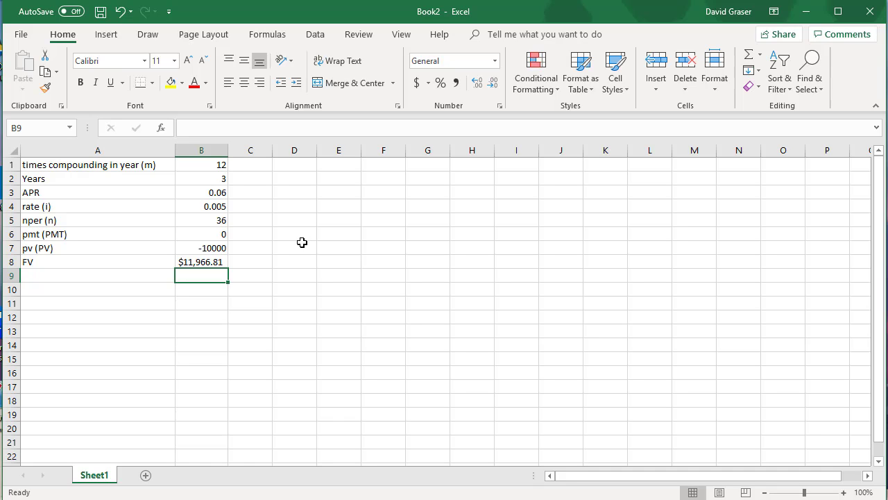
Step: Open the workbook's file management view to start saving it
click(21, 38)
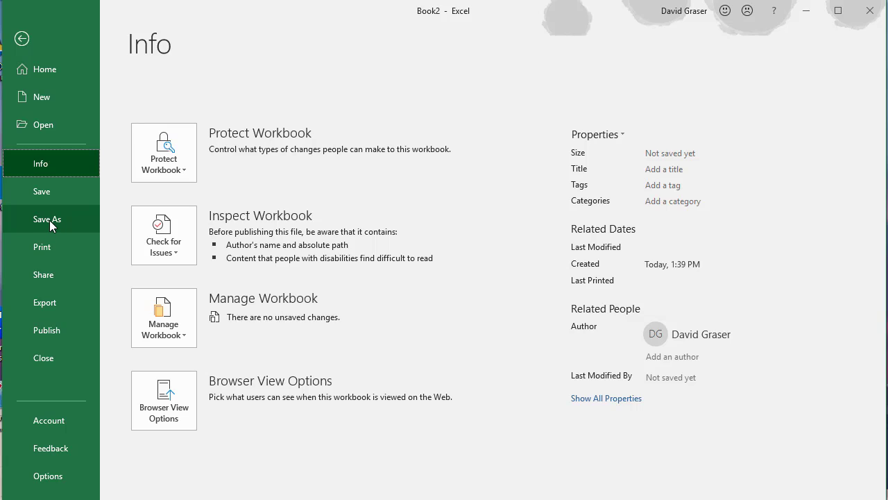